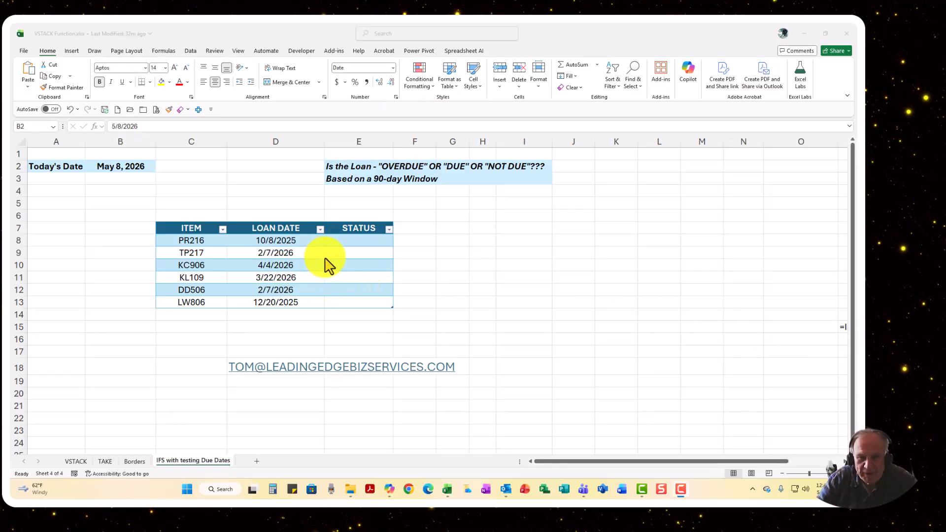
left_click(352, 256)
left_click(353, 255)
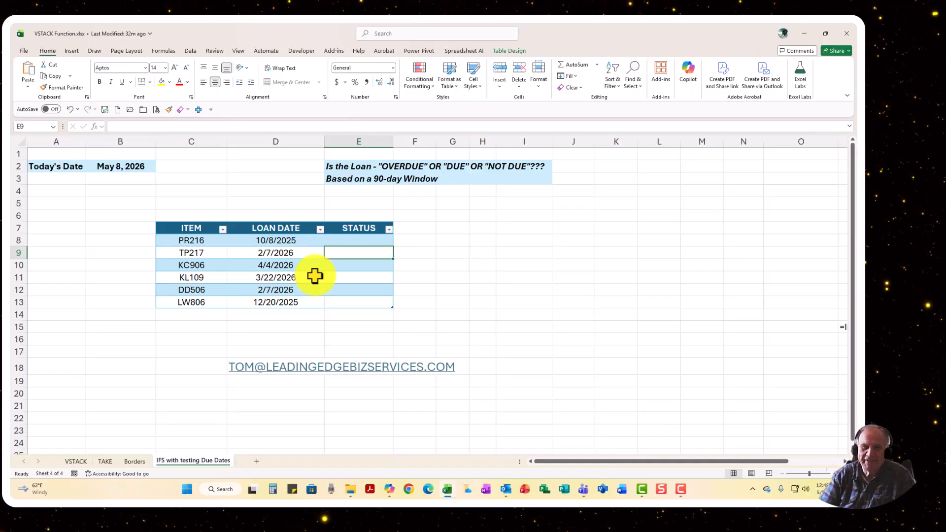
key("ctrl+t")
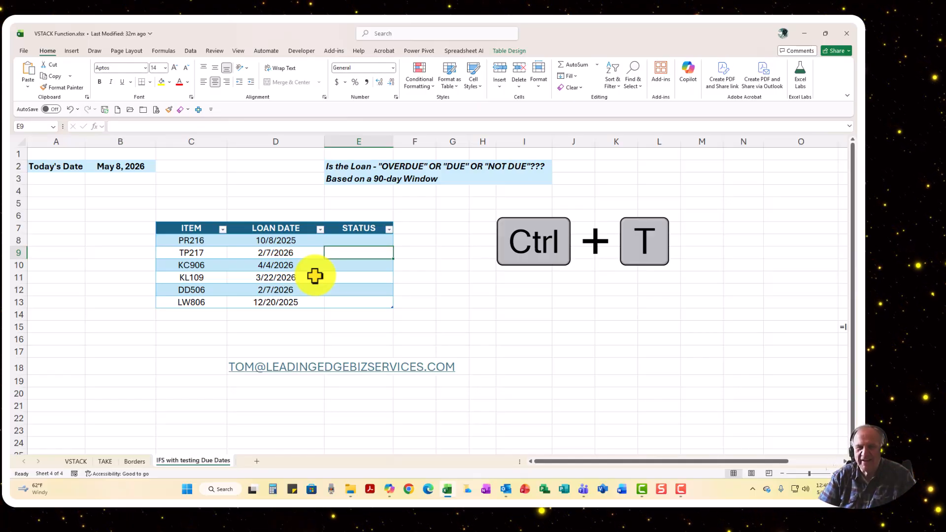
left_click(485, 317)
key("ctrl+t")
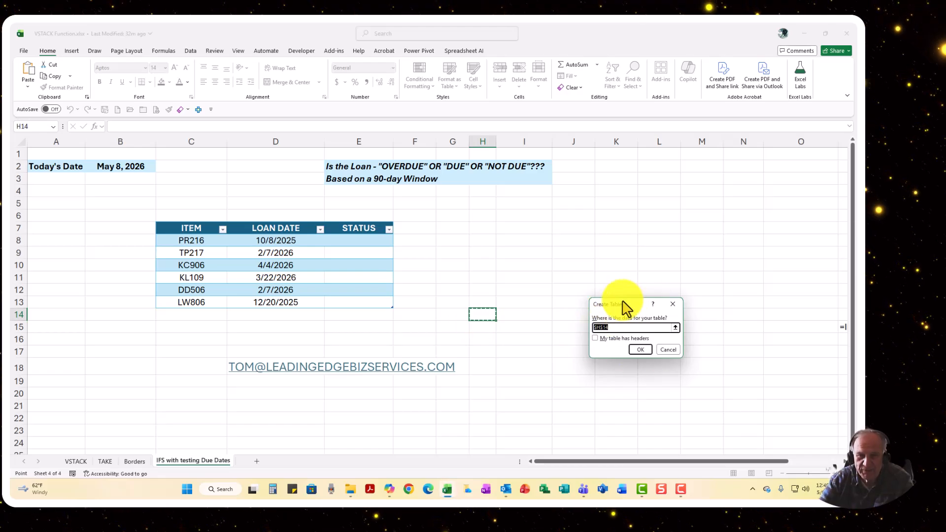
left_click(598, 339)
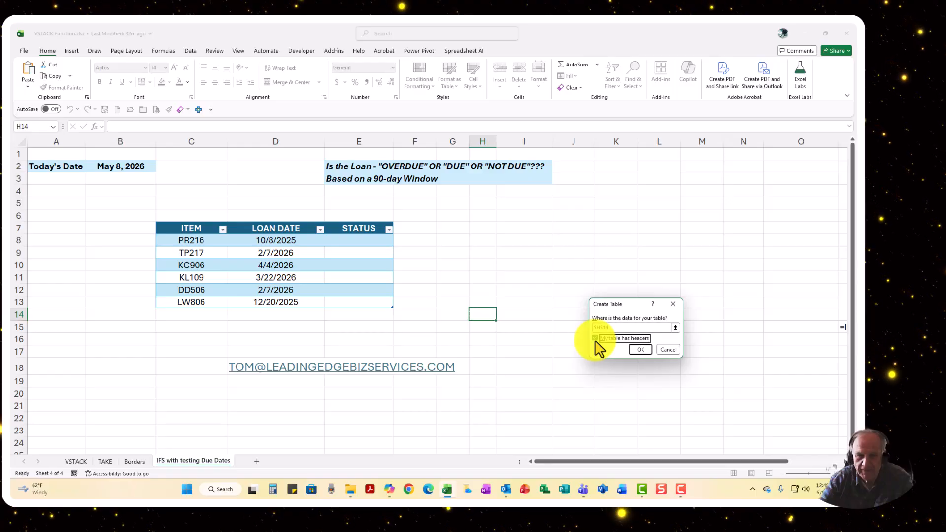
left_click(668, 349)
left_click(340, 268)
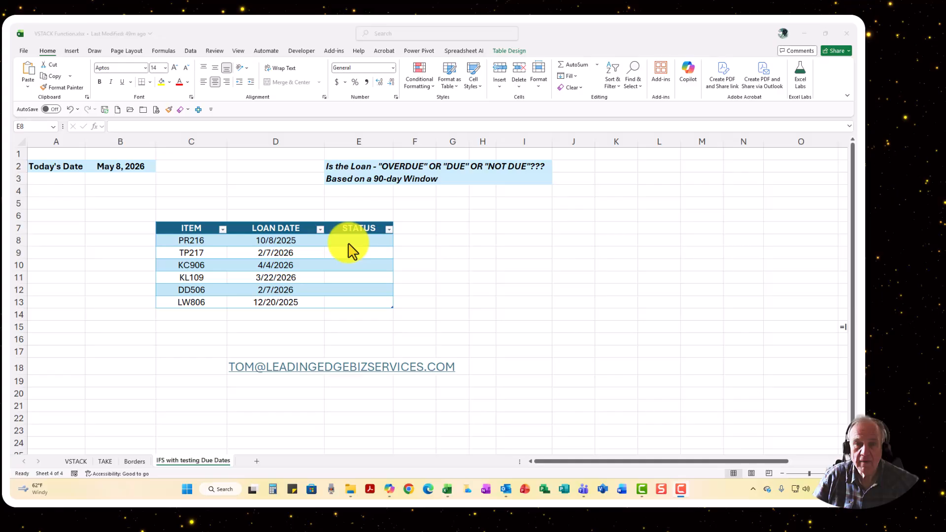
In cell E8, start an IFS formula with the first test $B$2-[@[LOAN DATE]]>90, keeping the today's-date reference absolute
left_click(350, 242)
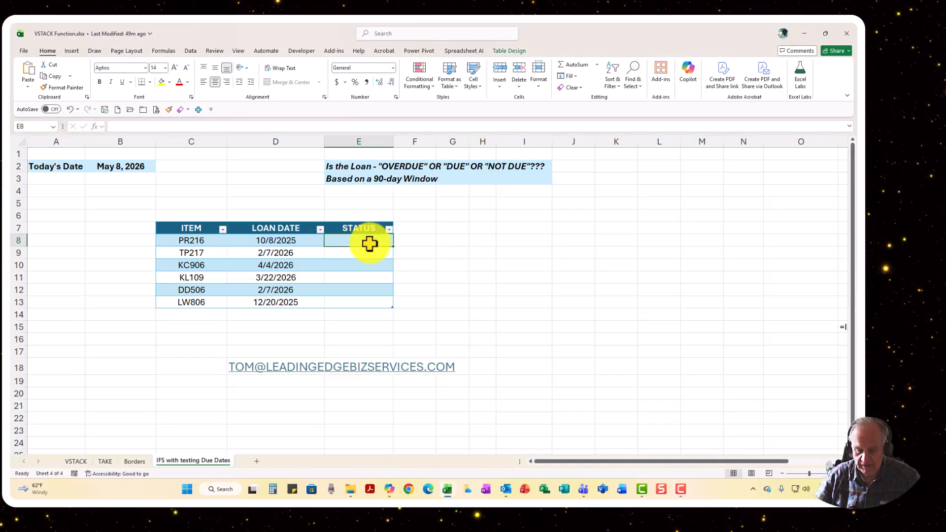
type("=if")
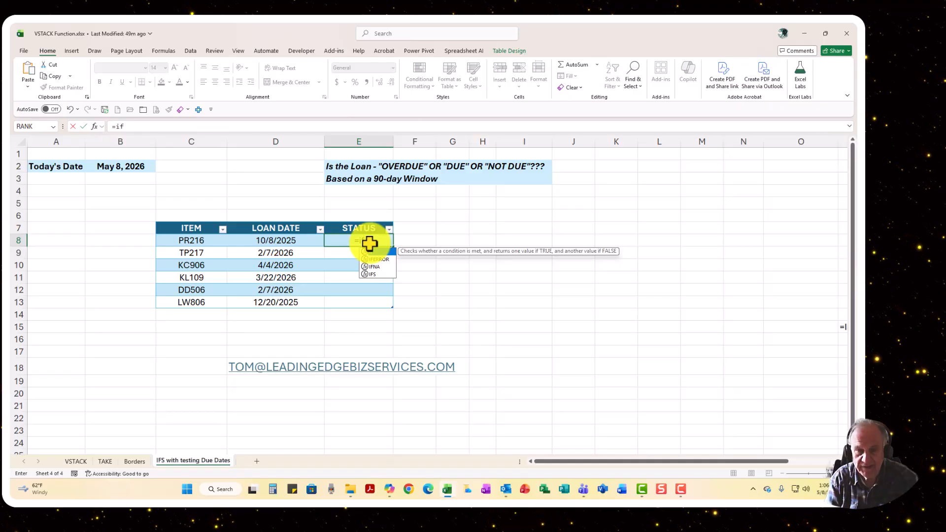
type("s")
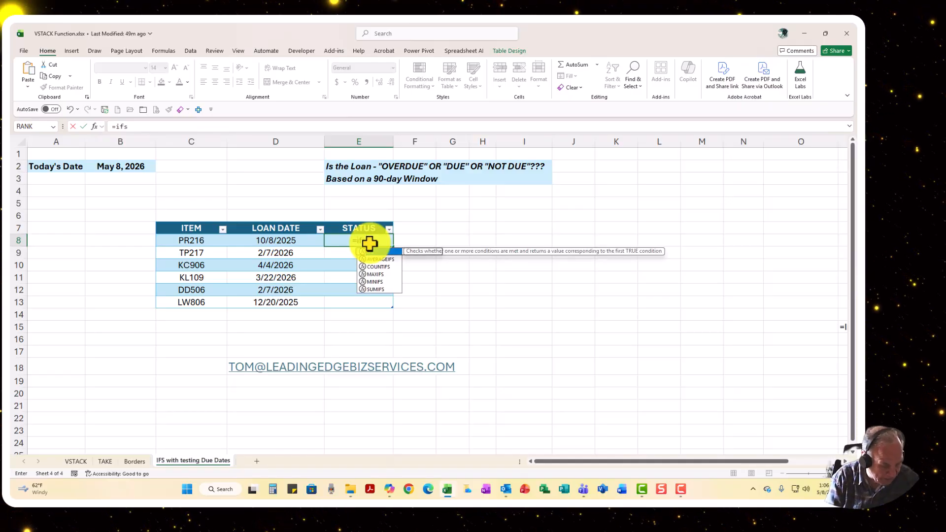
type("(")
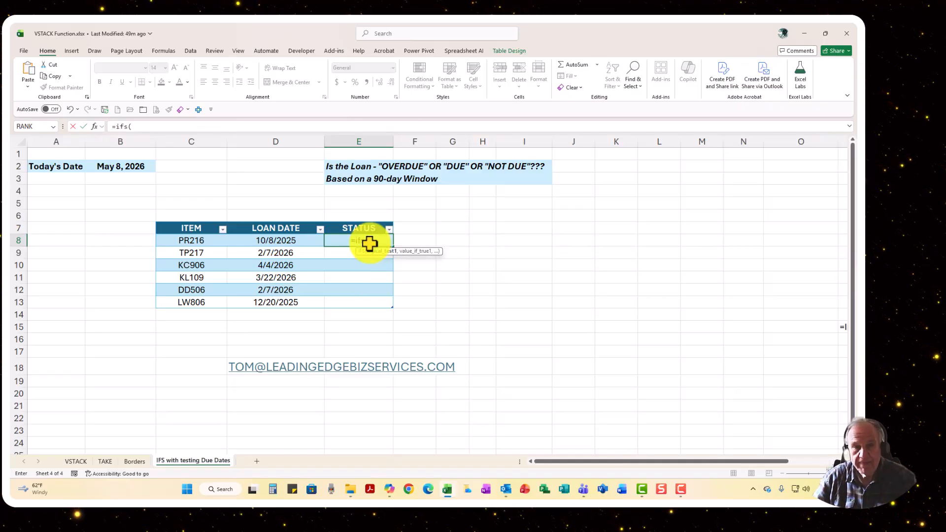
left_click(119, 166)
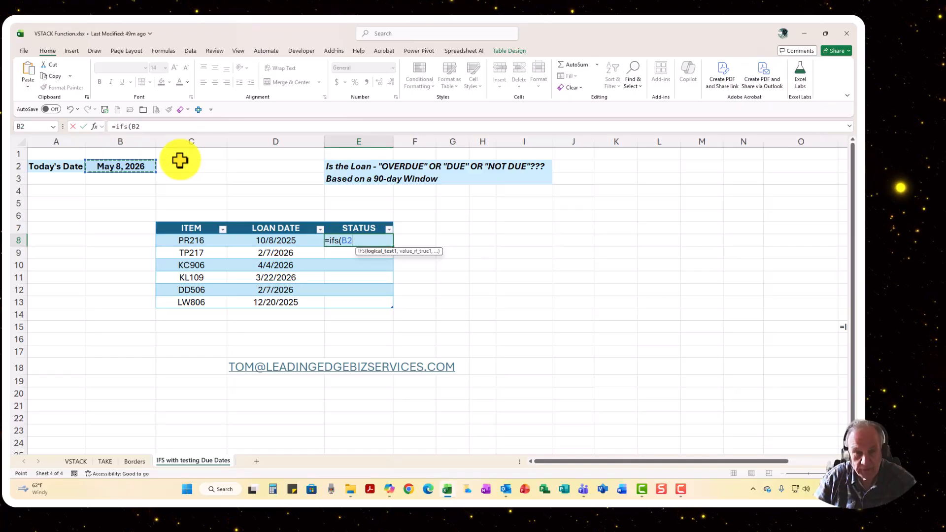
key("F4")
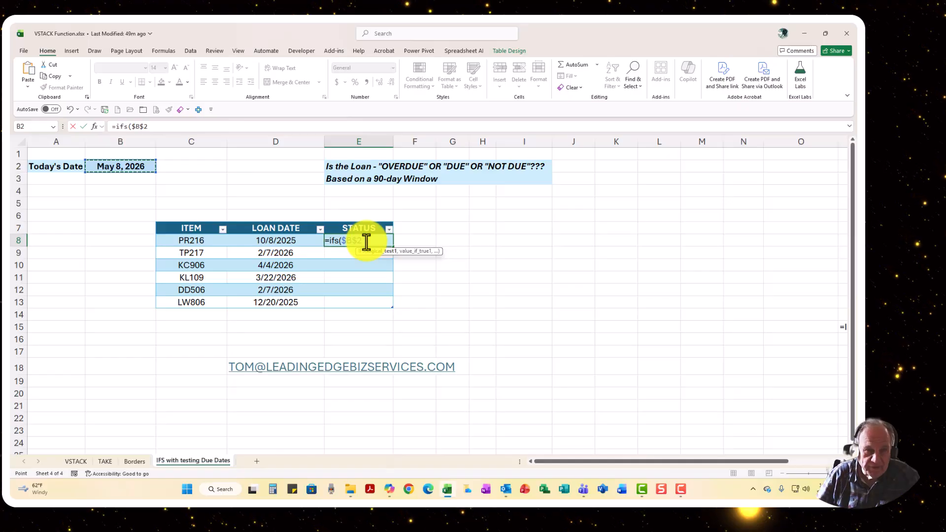
left_click(159, 130)
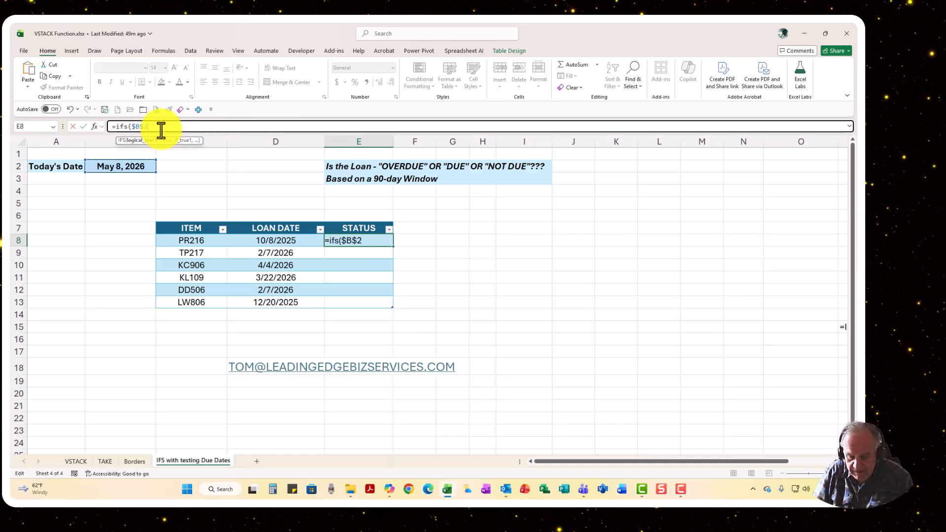
type("-")
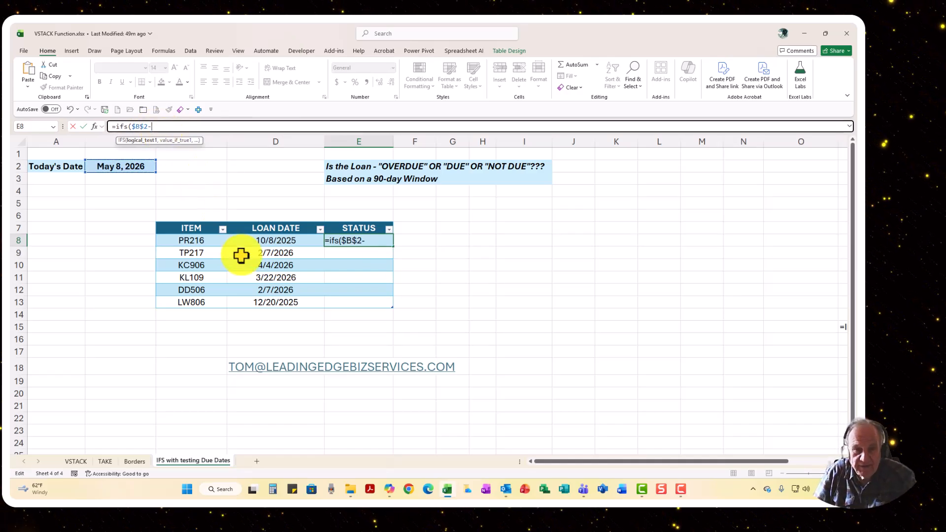
left_click(269, 241)
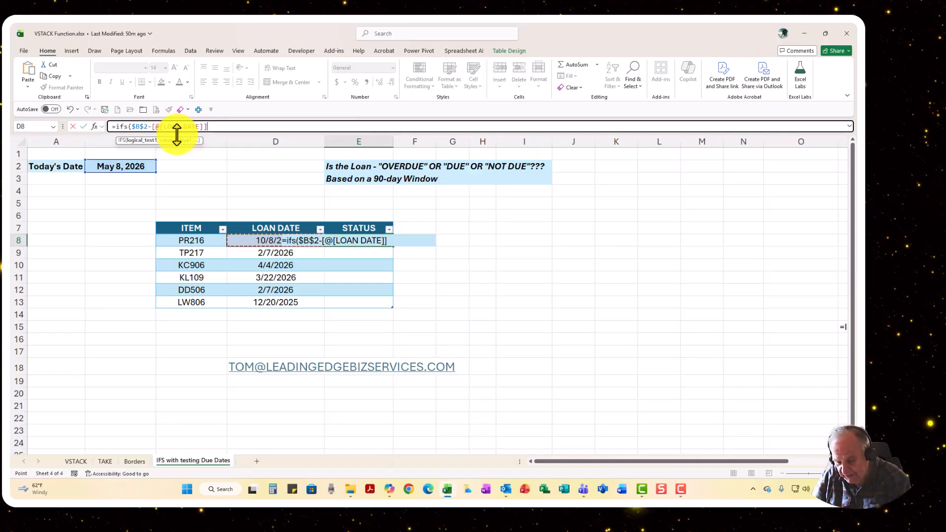
type(">90")
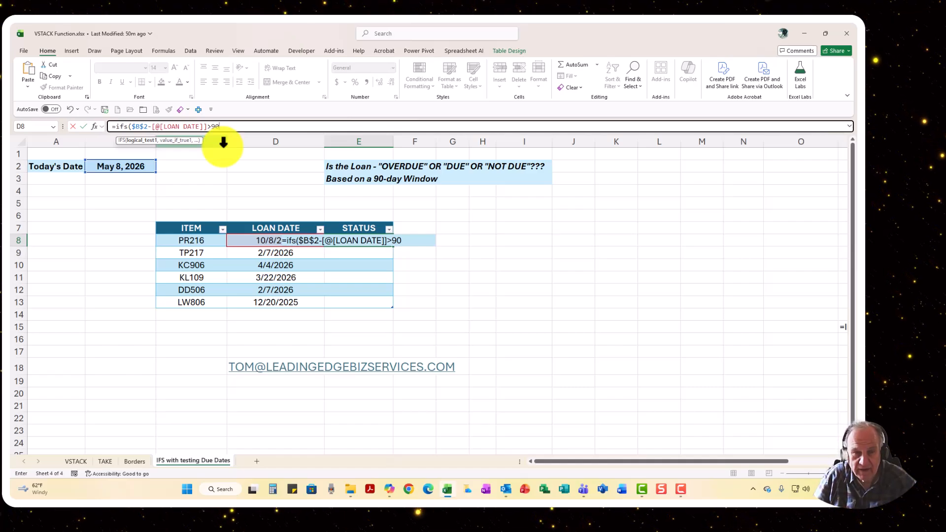
Add "Overdue" to the IFS formula as the value returned when the first test is true
type(",")
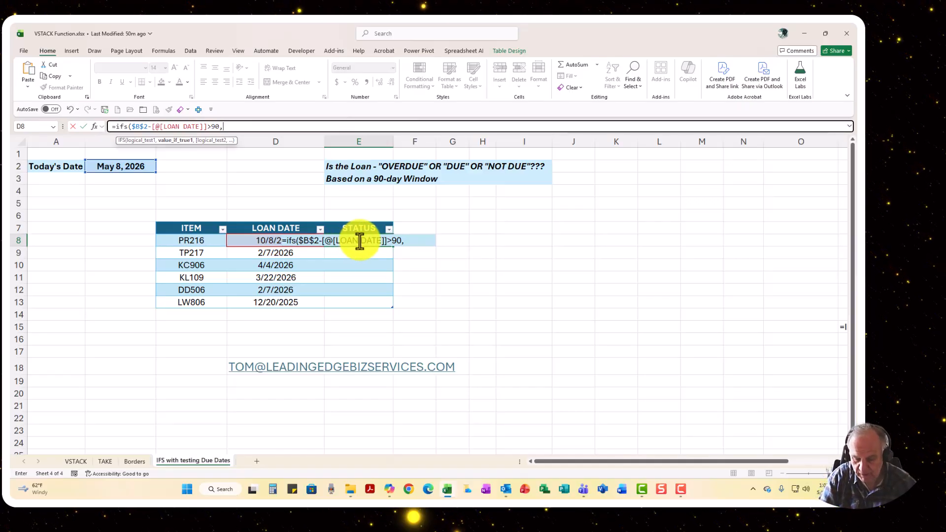
type("\"O")
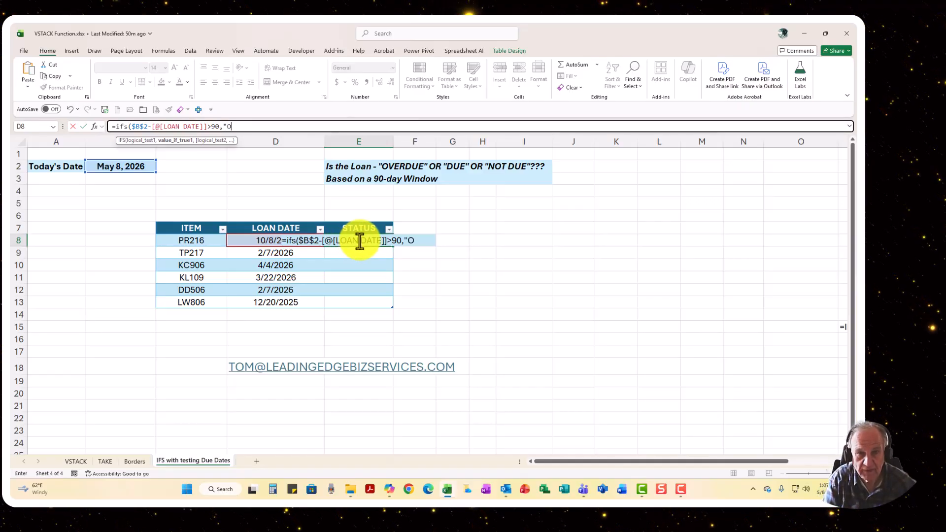
type("ver")
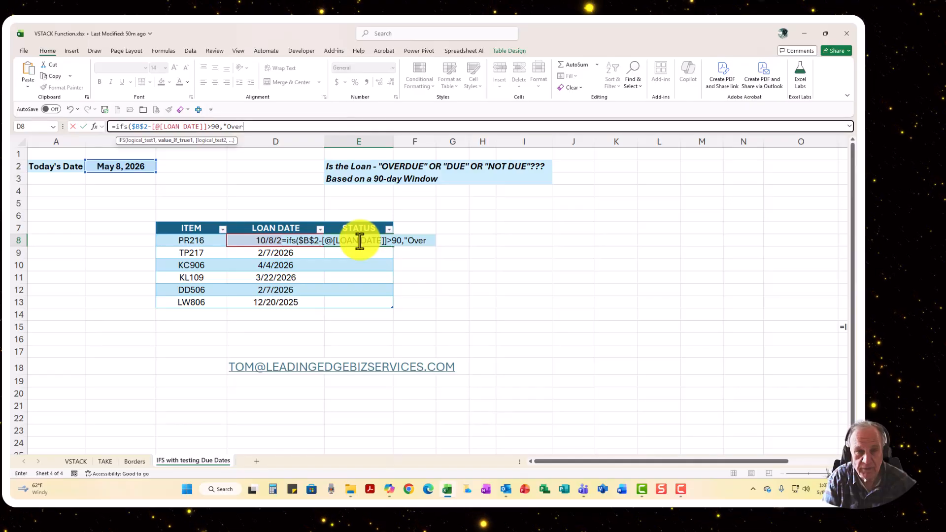
type("due\"")
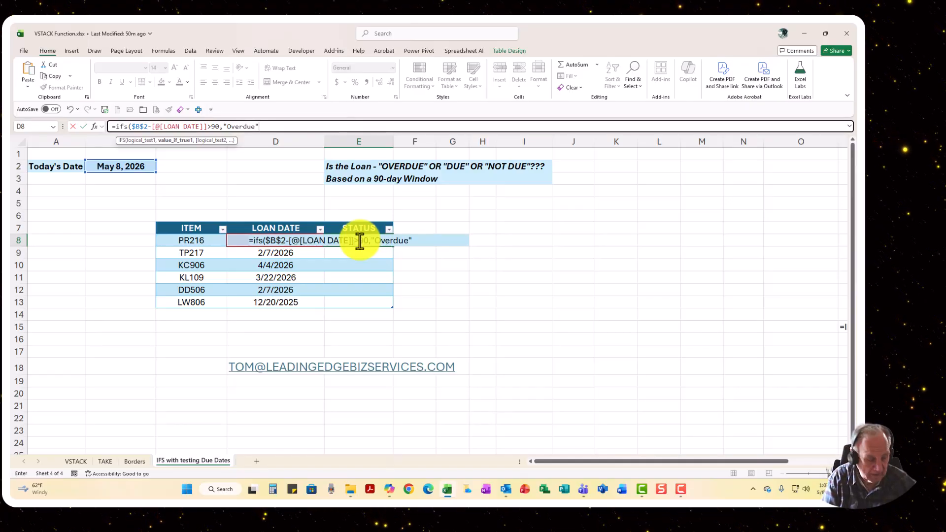
type(",")
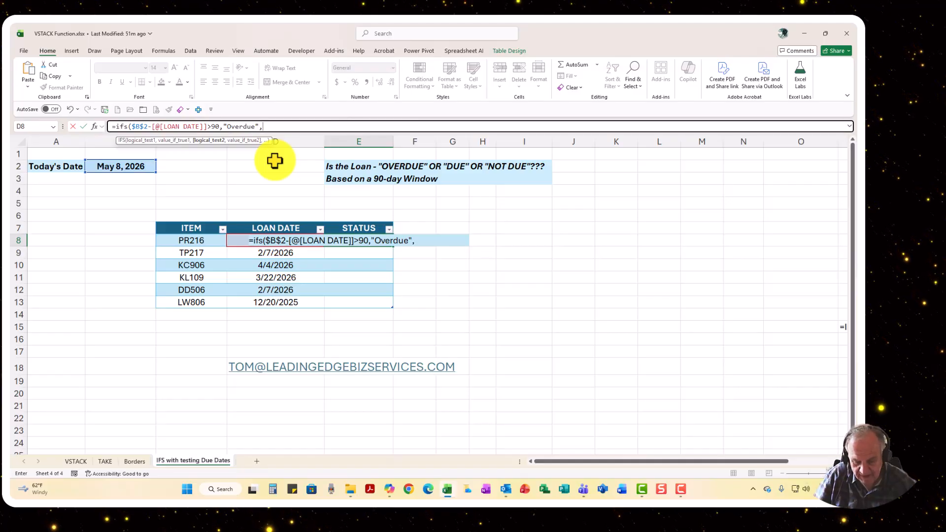
Add the second test $B$2-[@[LOAN DATE]]=90 to the IFS formula, returning "Due"
key("ctrl+v")
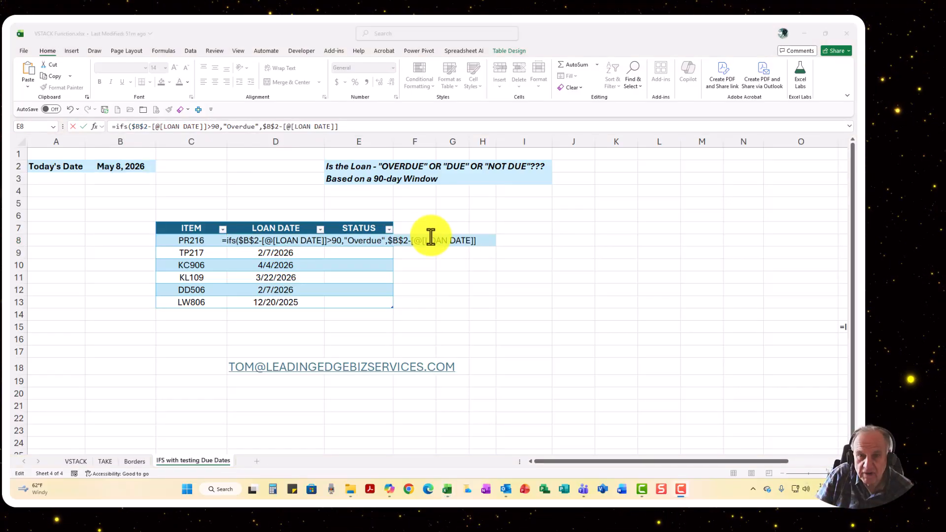
left_click(483, 243)
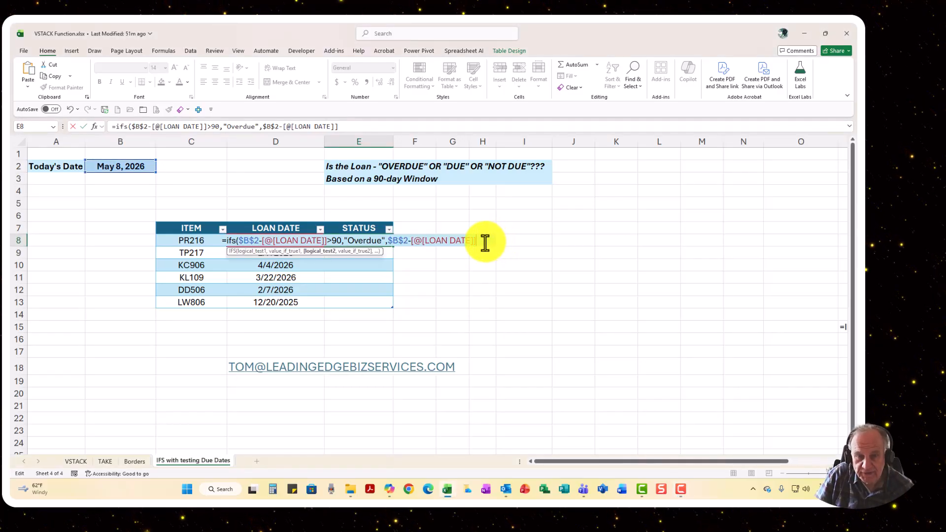
type("=90,")
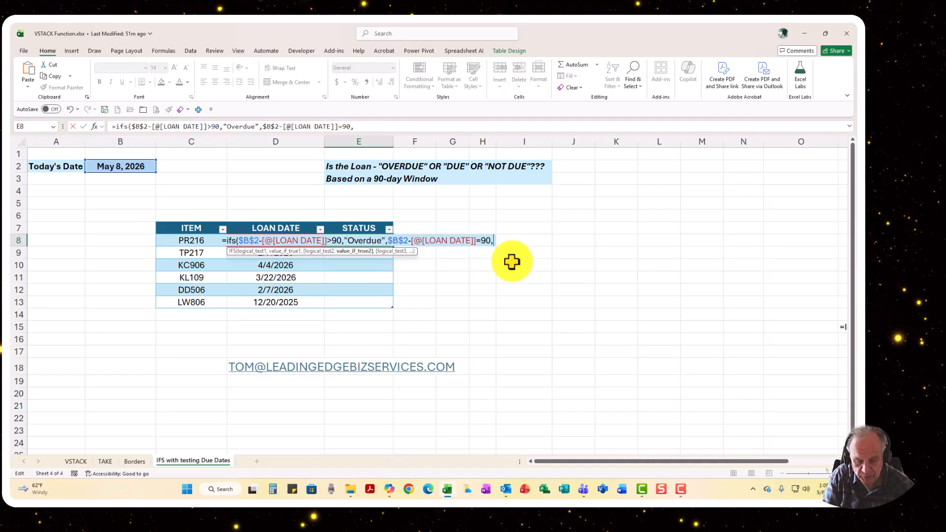
type("Due\"")
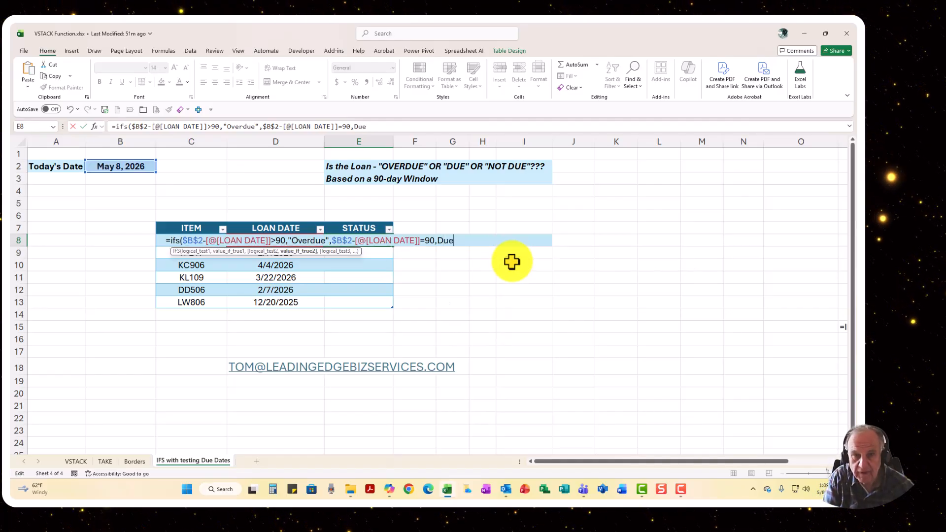
type(",")
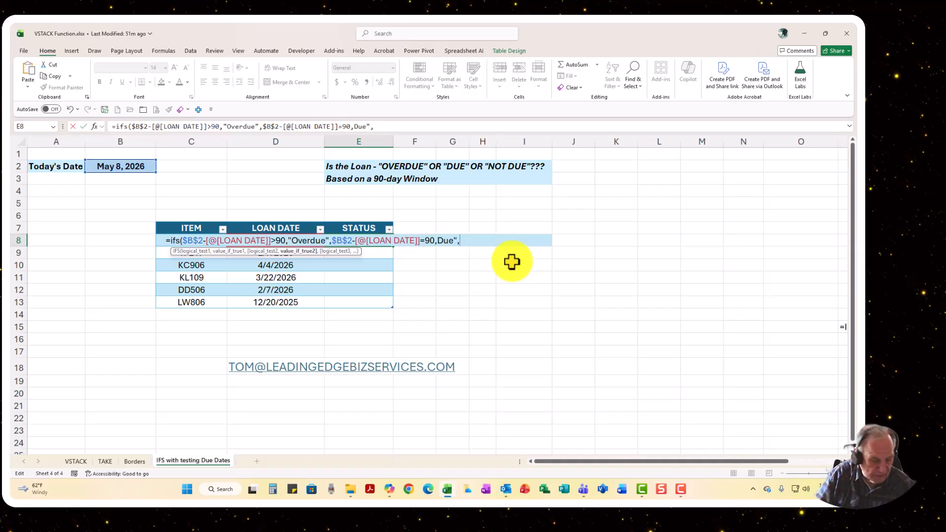
type("true")
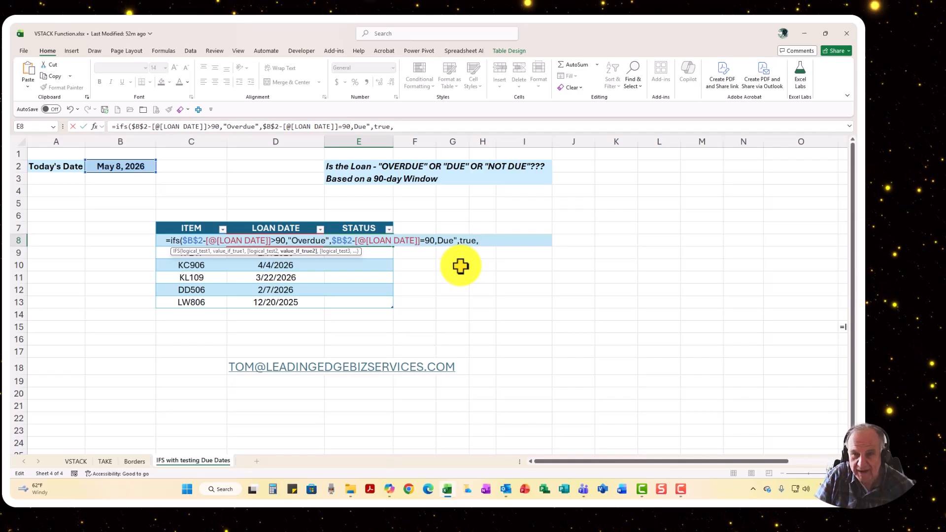
type(",")
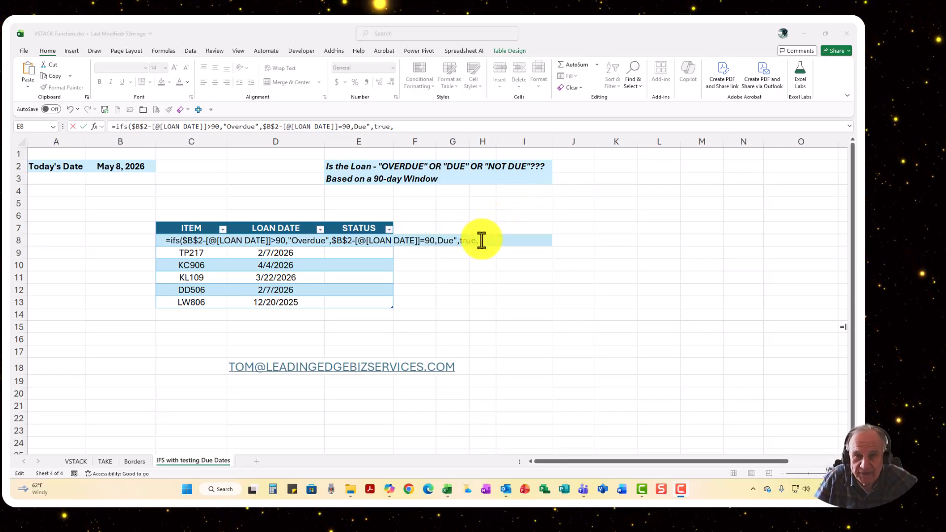
Complete the IFS formula with TRUE and "Not Due" as the fallback pair, and enter it for the STATUS column
left_click(401, 127)
type("\"")
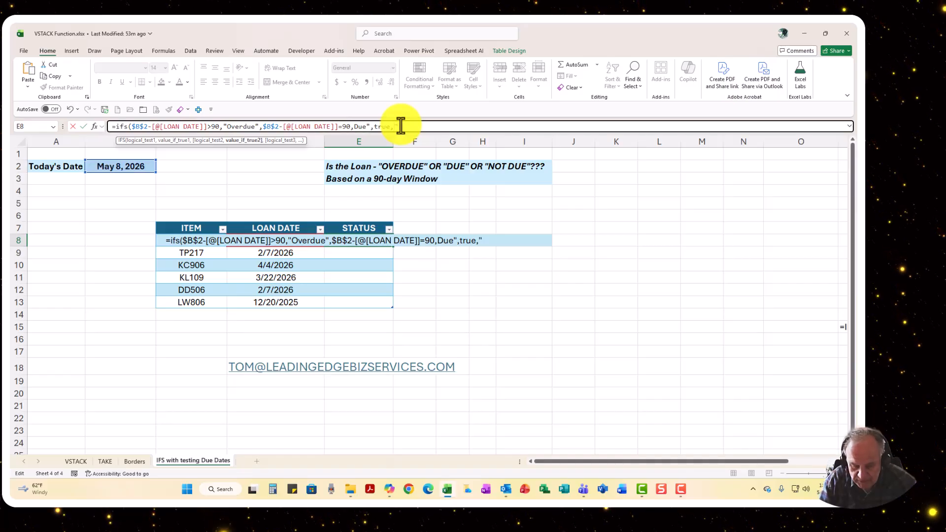
type("Not")
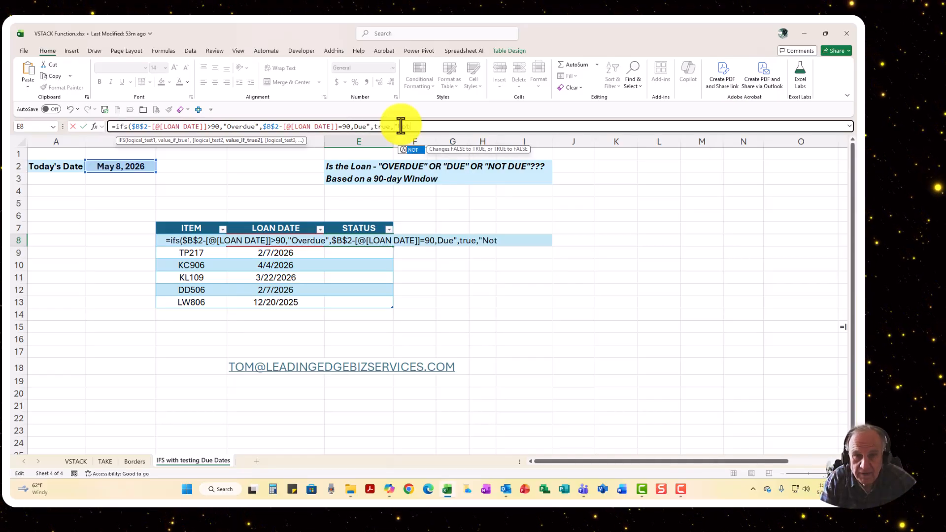
type(" Due")
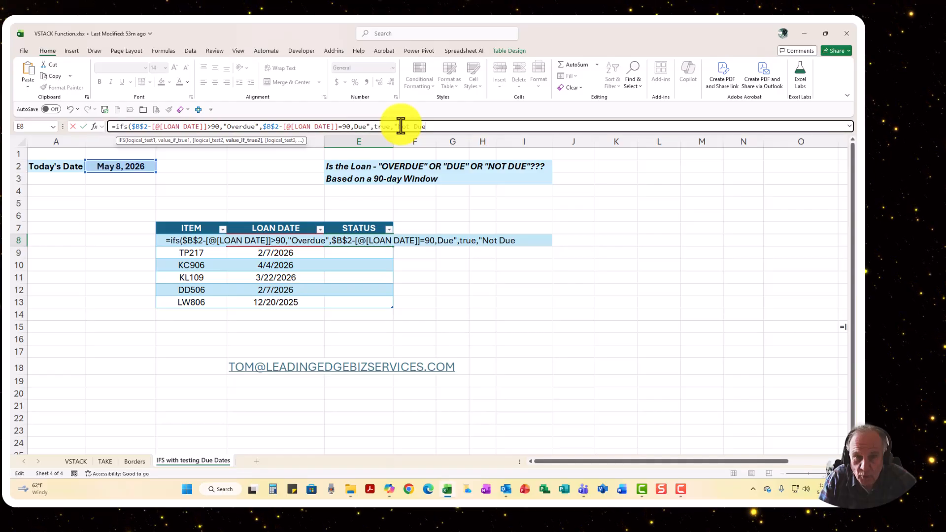
type("\")")
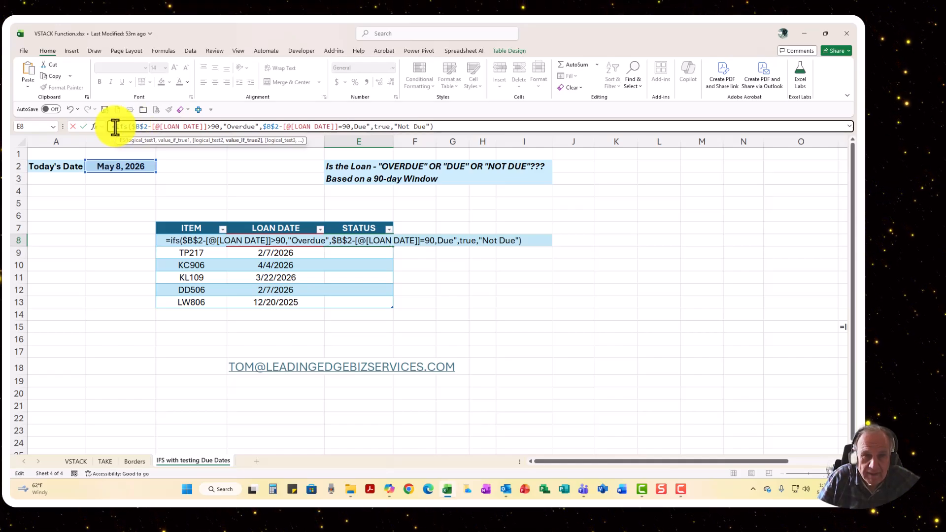
key("ctrl+Return")
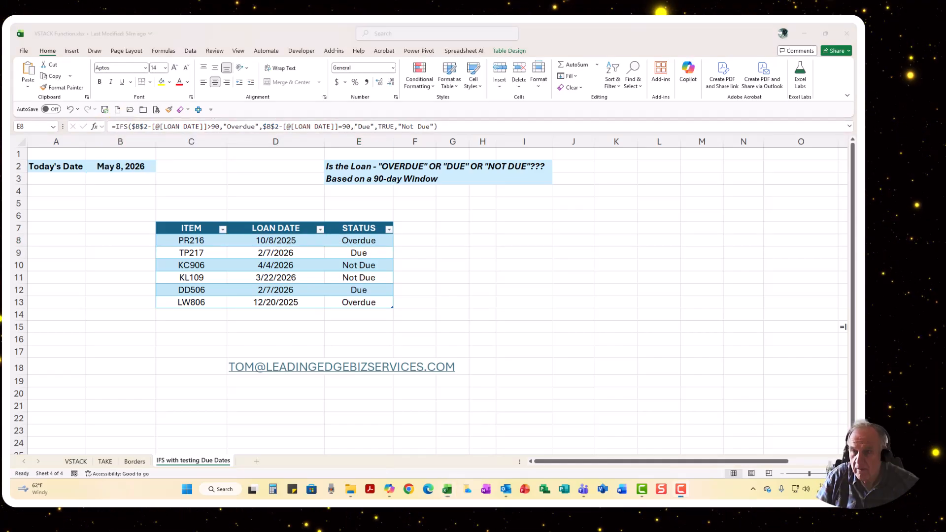
left_click(361, 241)
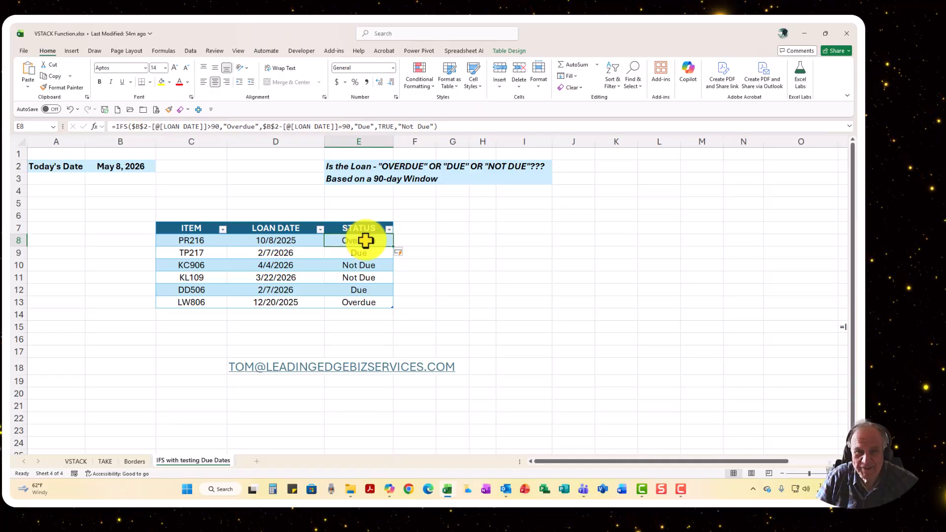